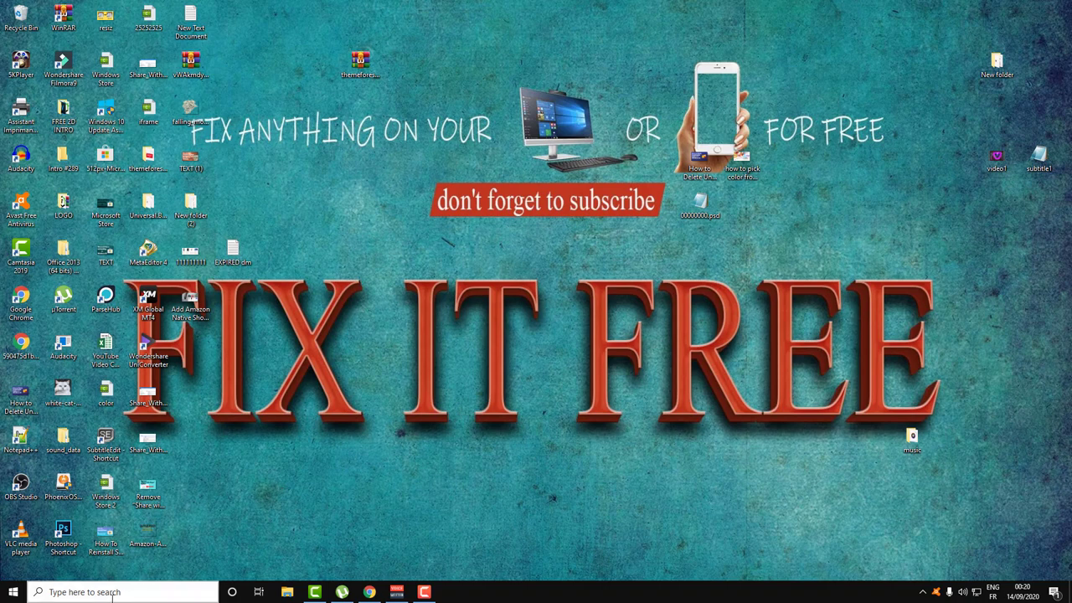
# Check the computer's disk drives in Device Manager, then close it.
pyautogui.click(159, 592)
pyautogui.write('dev')
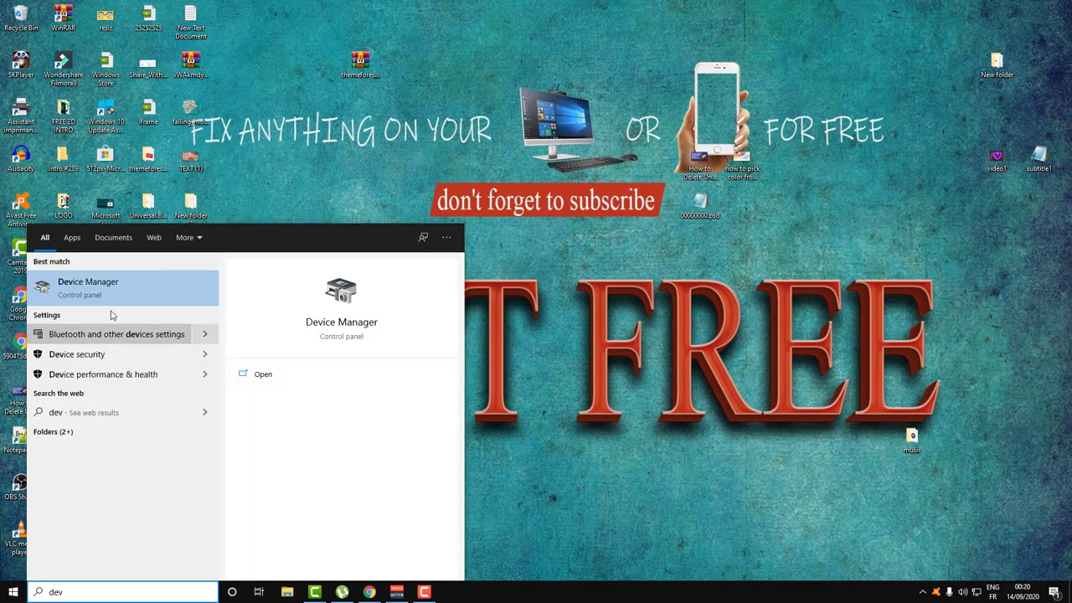
pyautogui.click(101, 283)
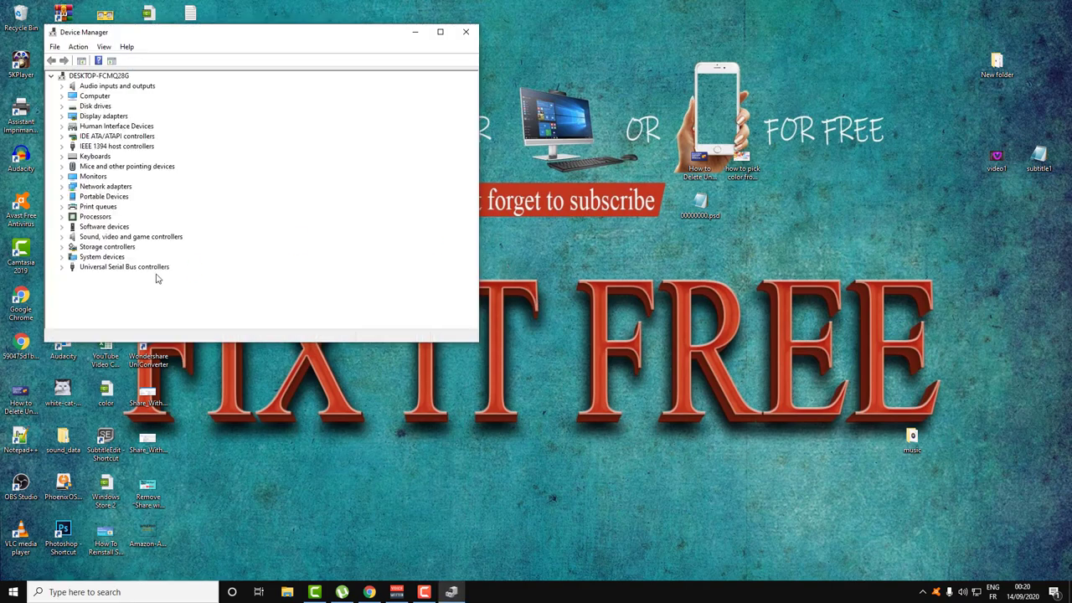
pyautogui.click(62, 107)
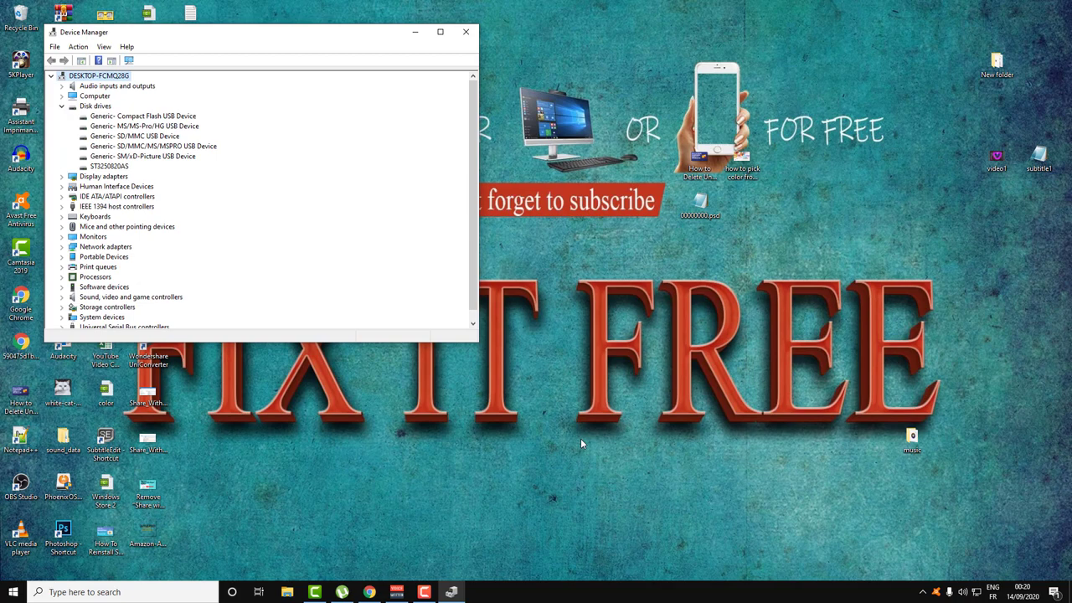
pyautogui.click(466, 31)
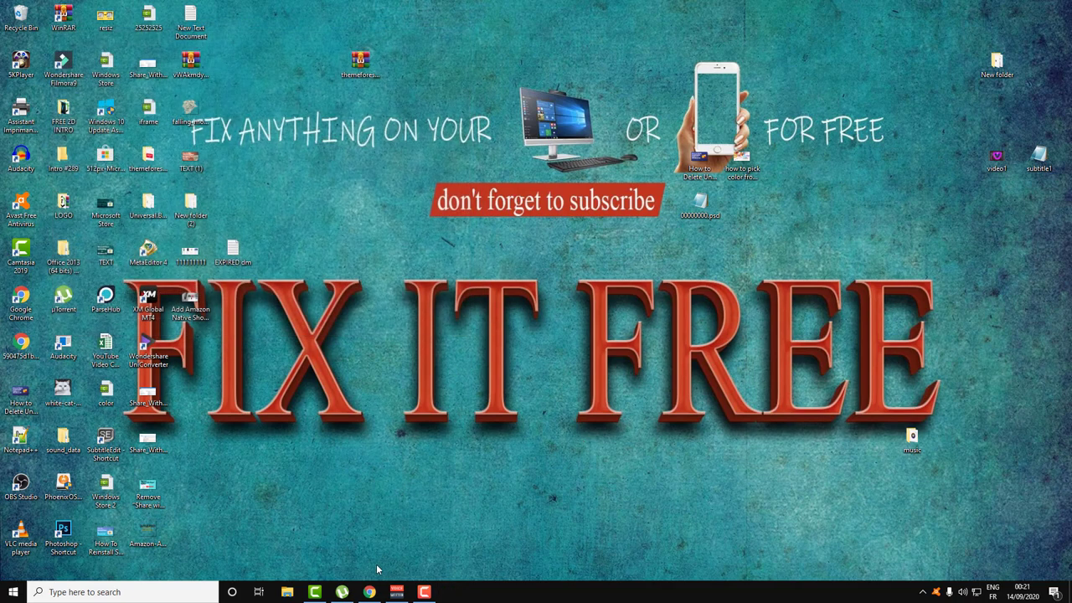
# Back in Chrome, search Google for 'driverpack solution'.
pyautogui.click(369, 592)
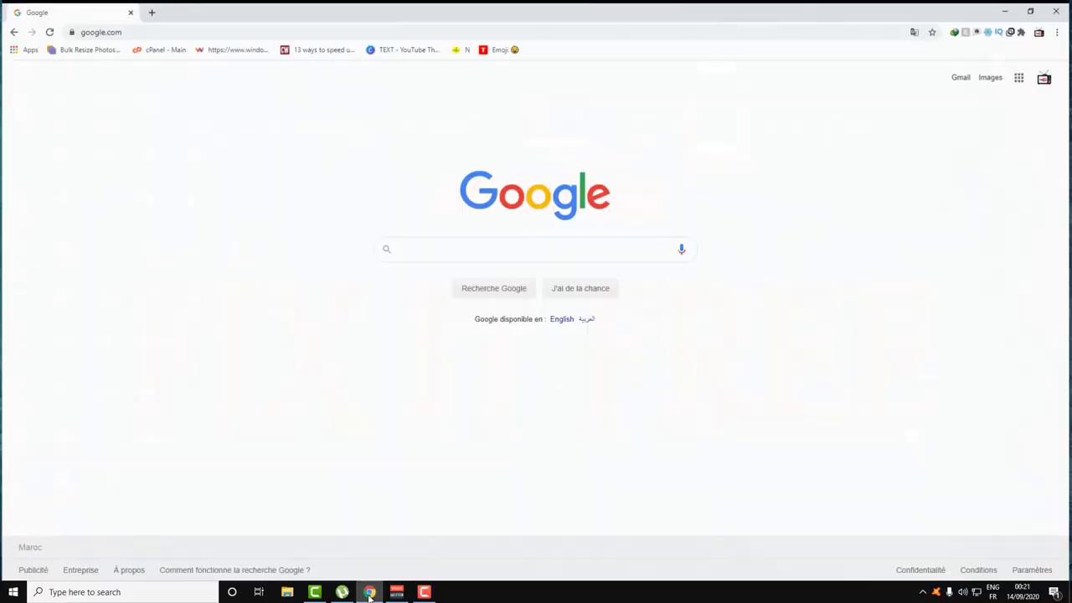
pyautogui.click(414, 248)
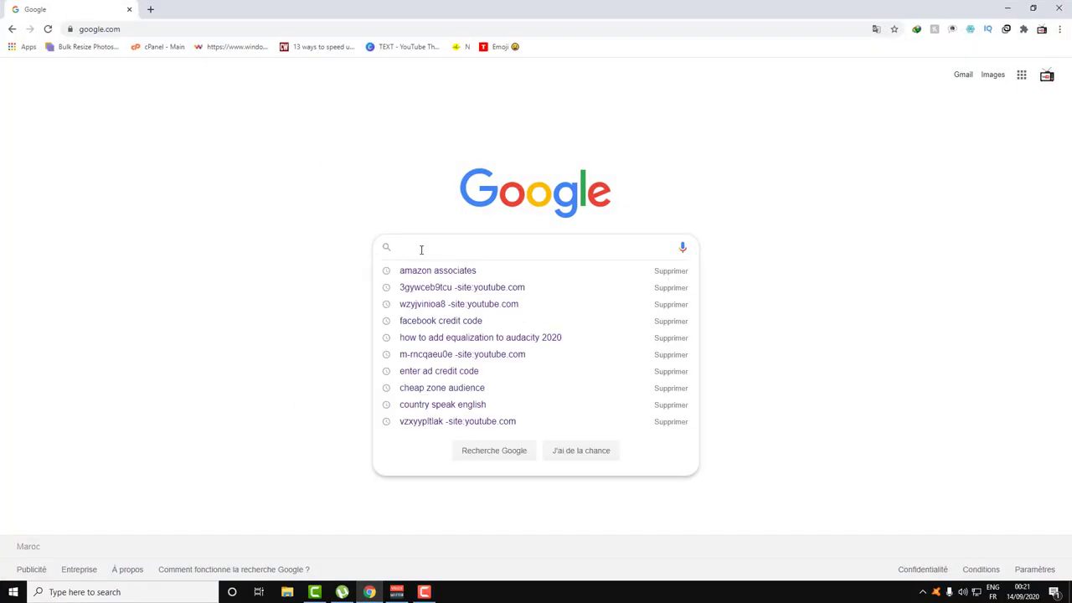
pyautogui.click(754, 253)
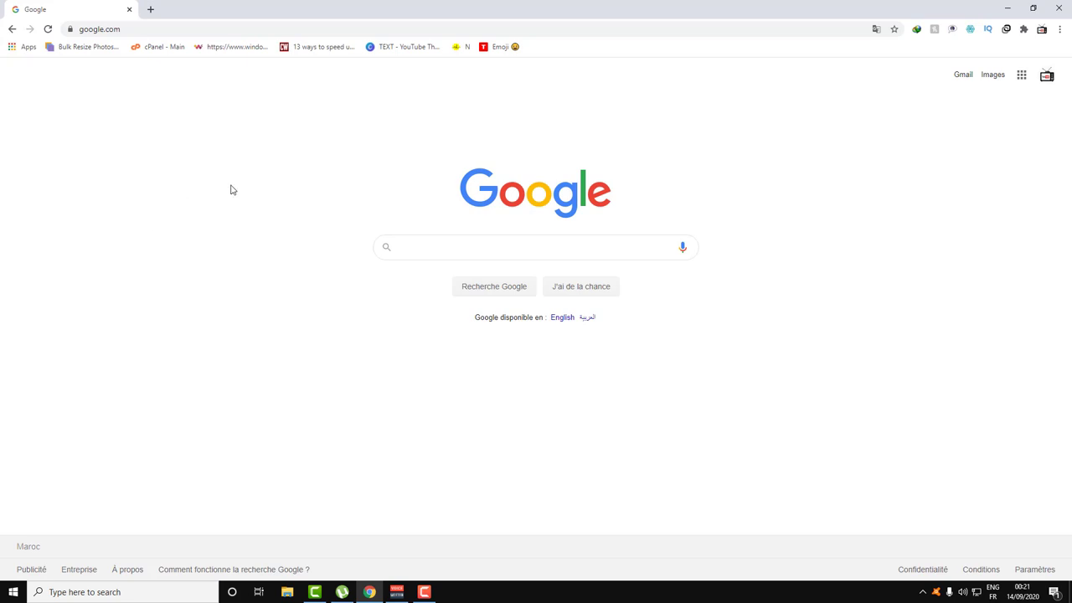
pyautogui.click(451, 250)
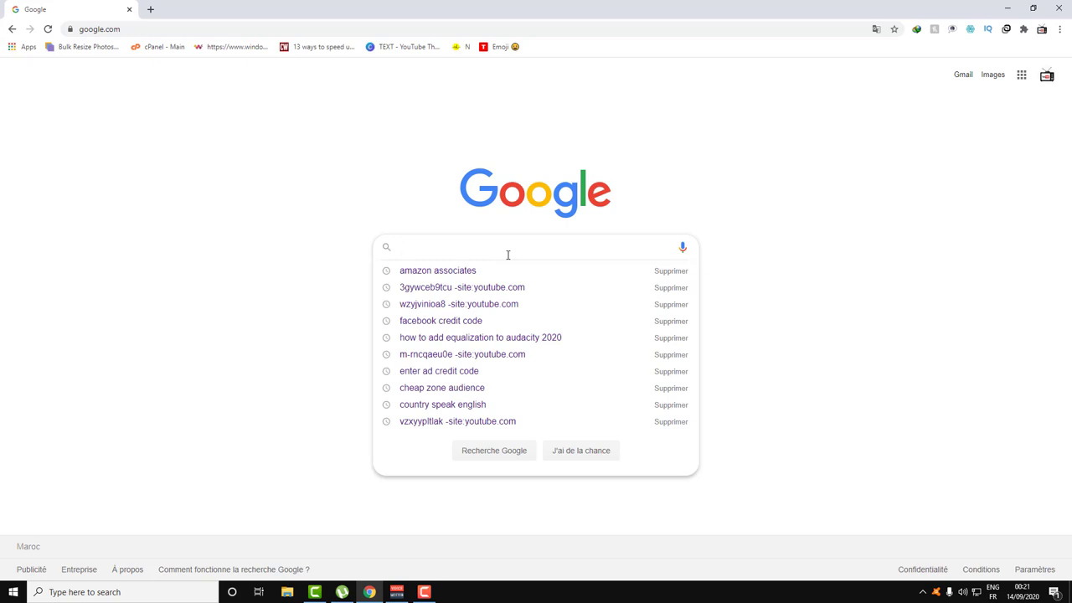
pyautogui.write('dri')
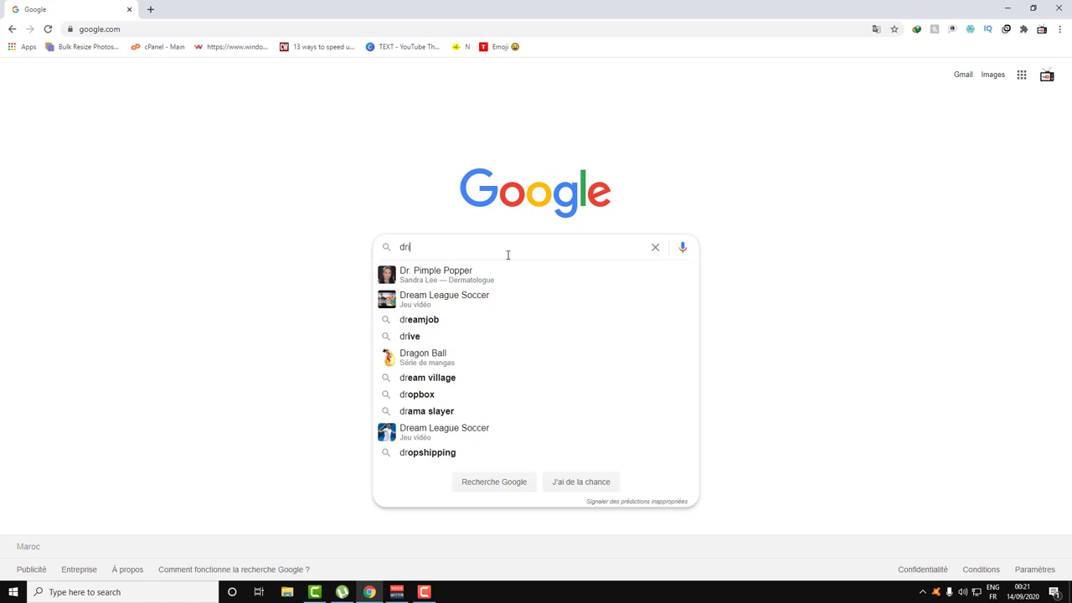
pyautogui.write('ver ')
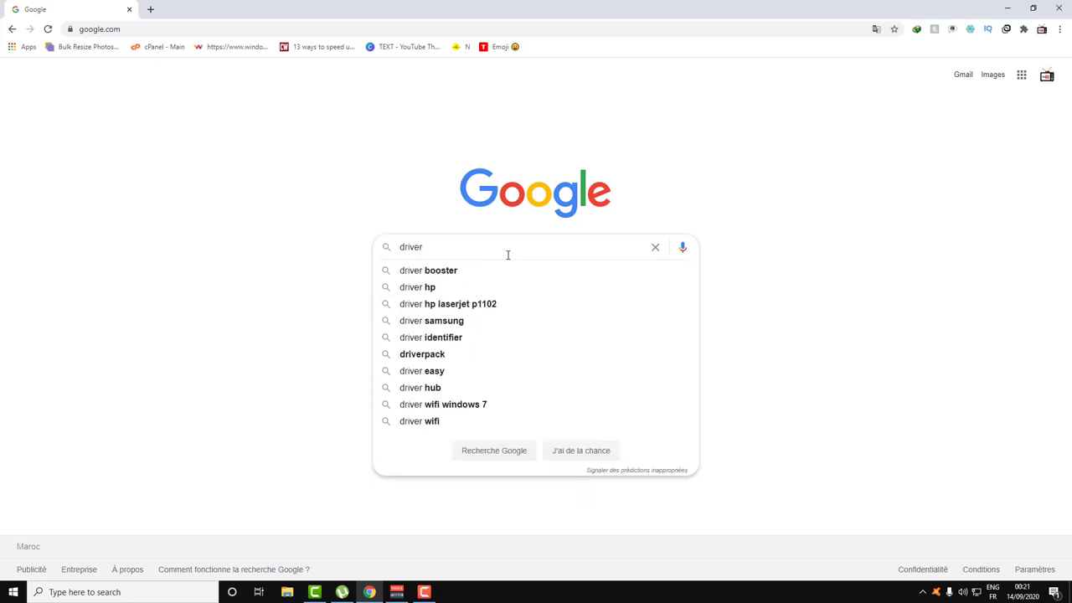
pyautogui.write('pa')
pyautogui.press('Down')
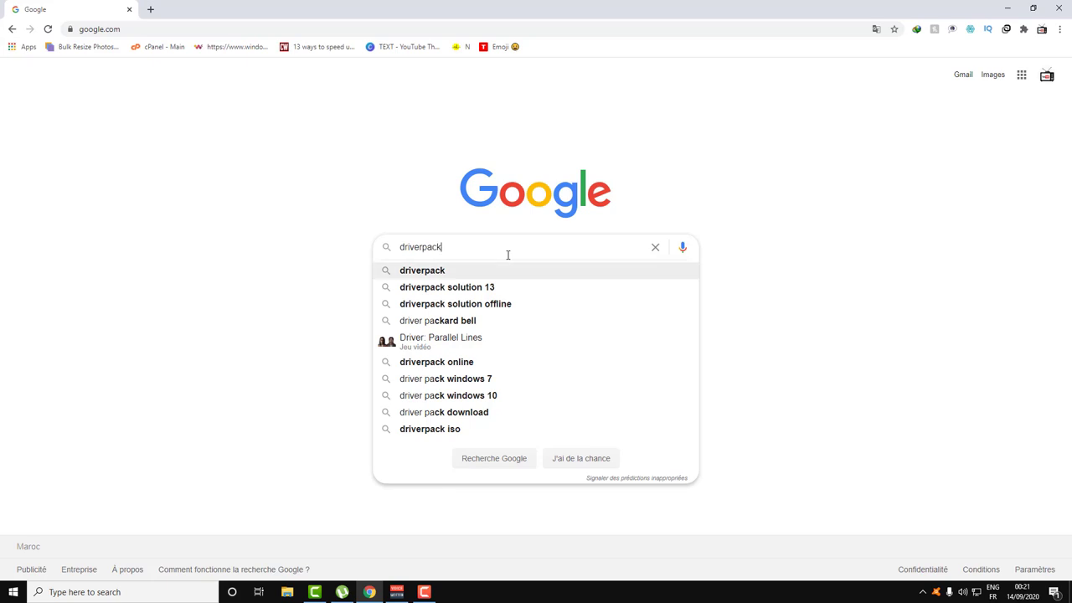
pyautogui.press('Down')
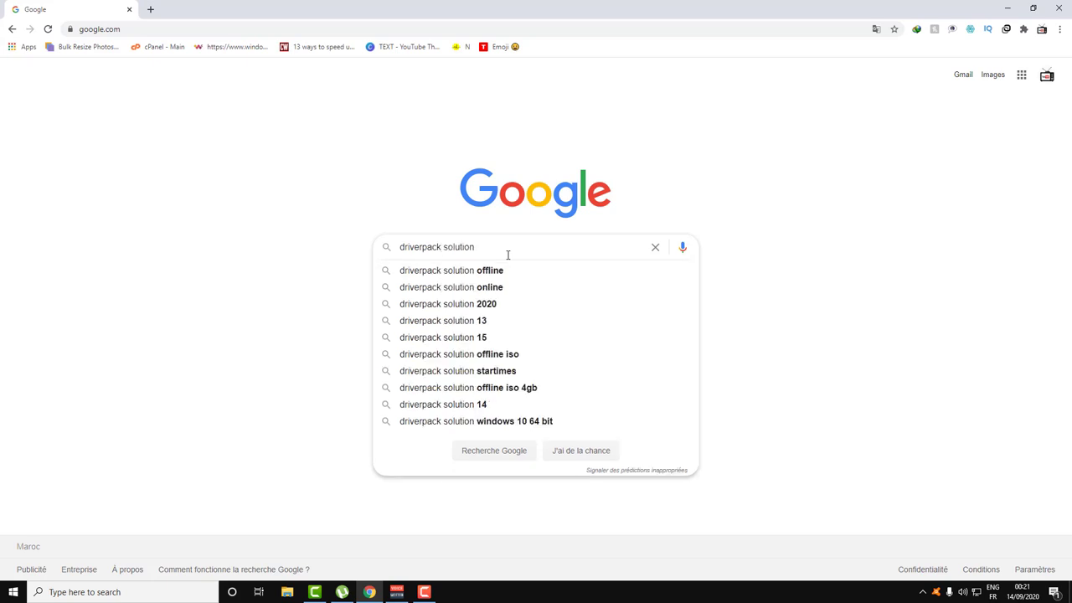
pyautogui.press('Escape')
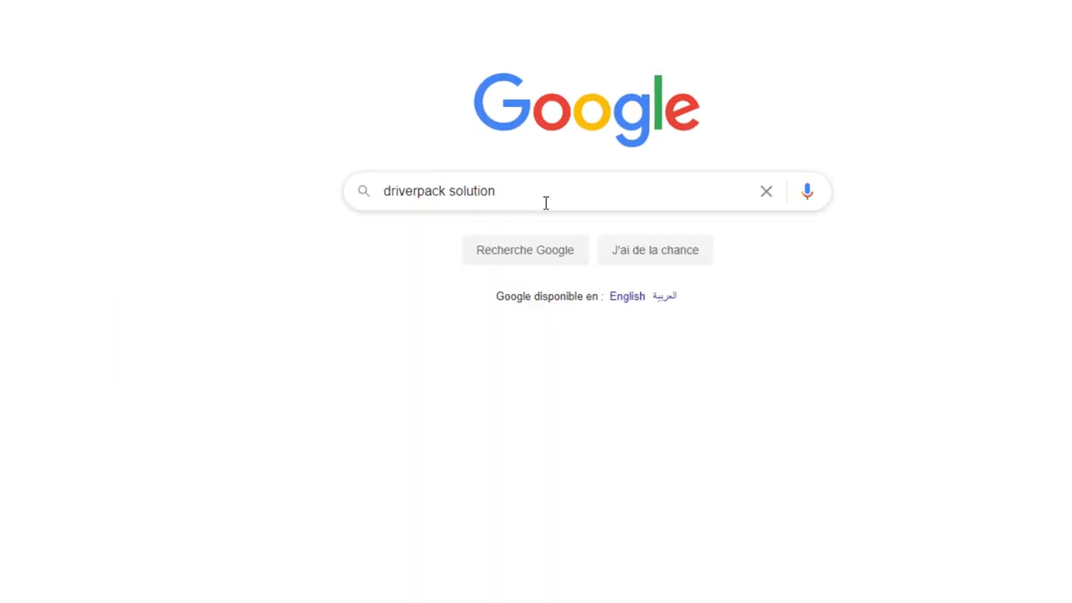
pyautogui.press('Return')
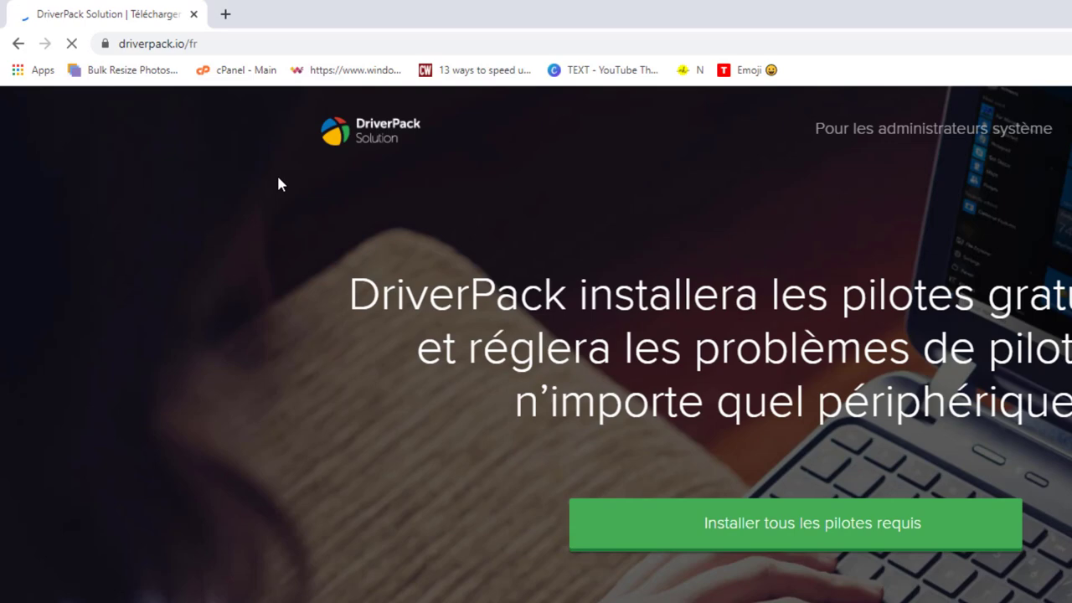
# Switch the DriverPack site from French to English using the footer Language dropdown.
pyautogui.scroll(-2, 303, 360)
pyautogui.scroll(-5, 304, 335)
pyautogui.scroll(-4, 302, 323)
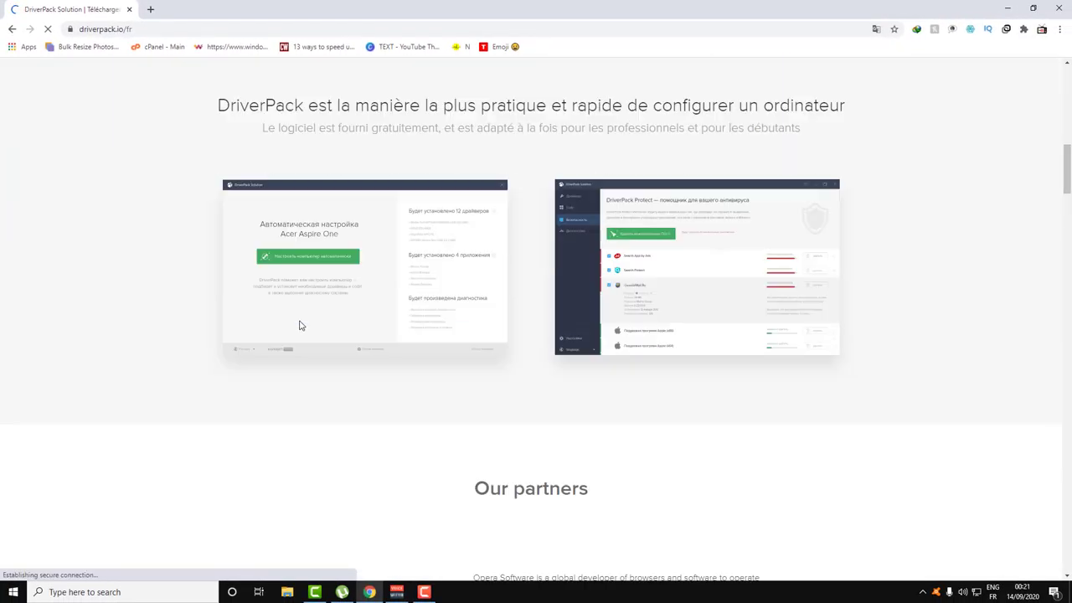
pyautogui.scroll(-4, 352, 343)
pyautogui.scroll(-5, 400, 362)
pyautogui.scroll(-3, 400, 362)
pyautogui.scroll(-6, 400, 362)
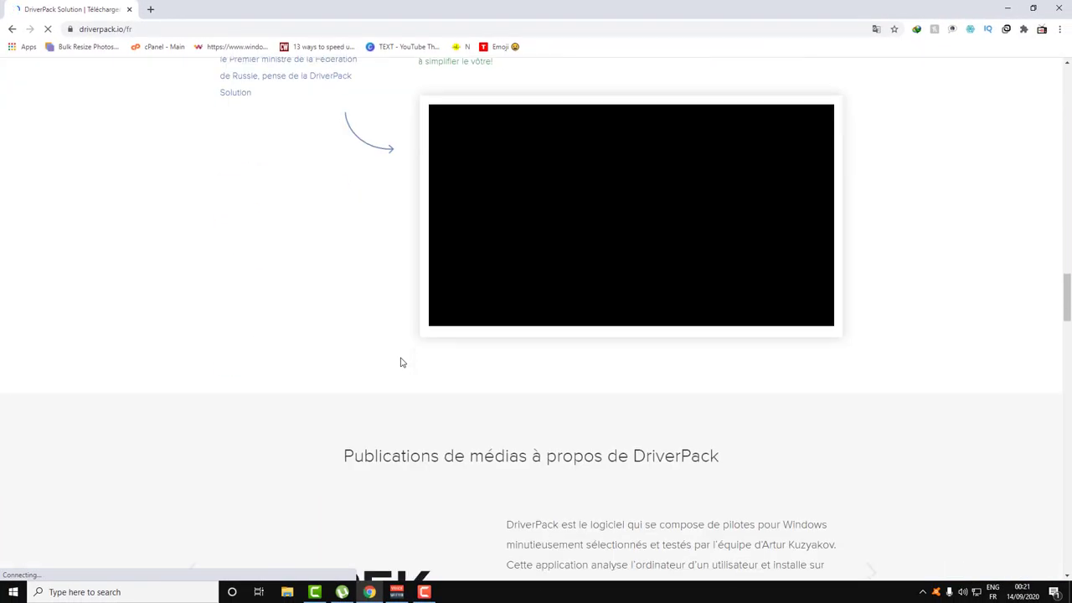
pyautogui.scroll(-5, 401, 362)
pyautogui.scroll(-4, 400, 362)
pyautogui.scroll(-5, 401, 362)
pyautogui.scroll(-3, 401, 362)
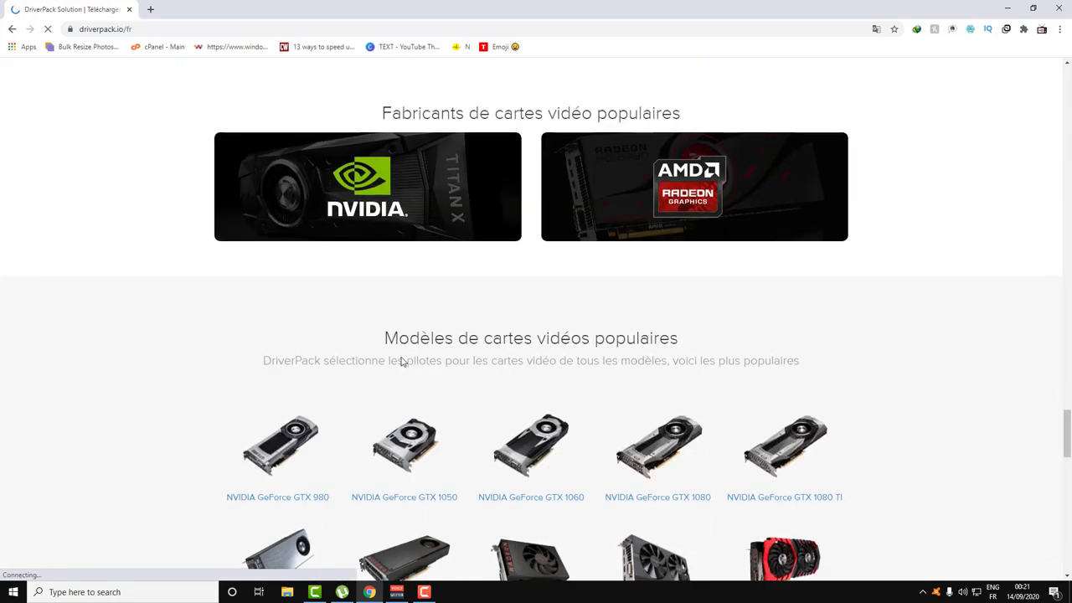
pyautogui.scroll(-5, 401, 362)
pyautogui.scroll(-5, 400, 362)
pyautogui.scroll(-3, 401, 362)
pyautogui.scroll(-2, 400, 362)
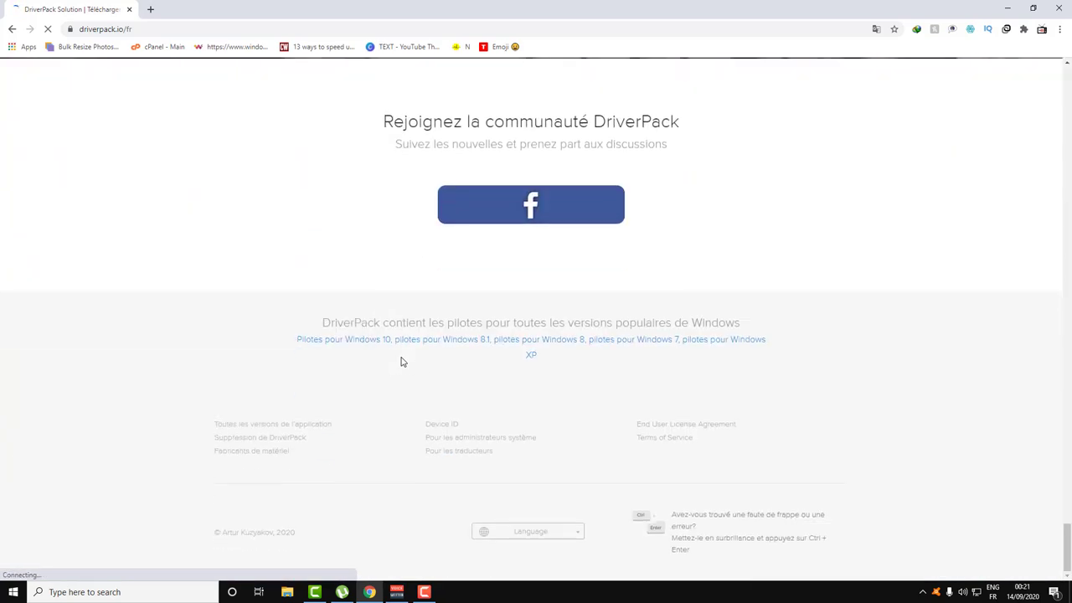
pyautogui.click(574, 537)
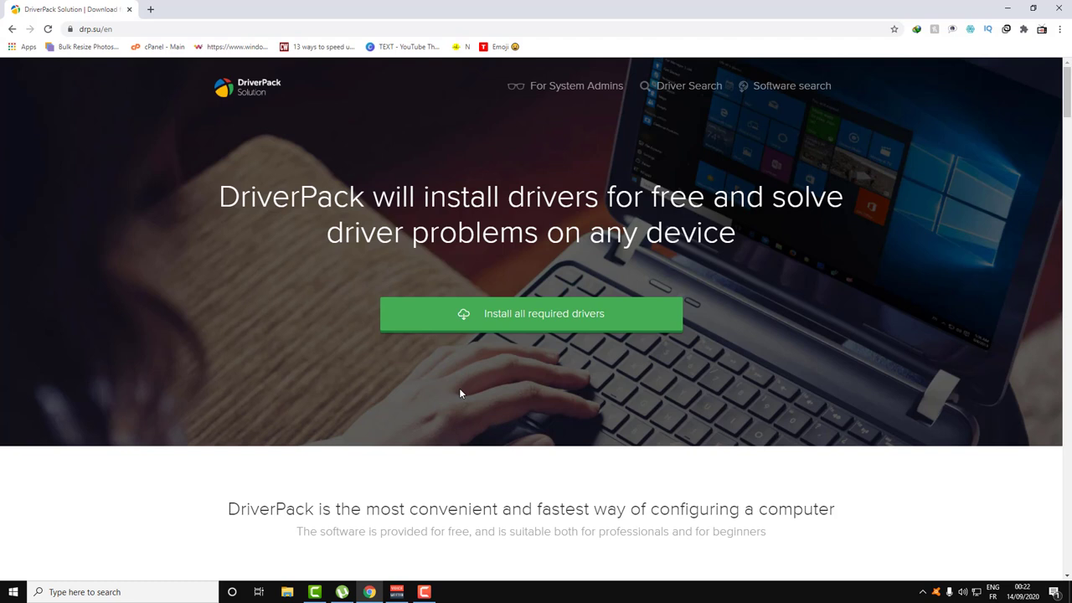
pyautogui.scroll(-2, 459, 392)
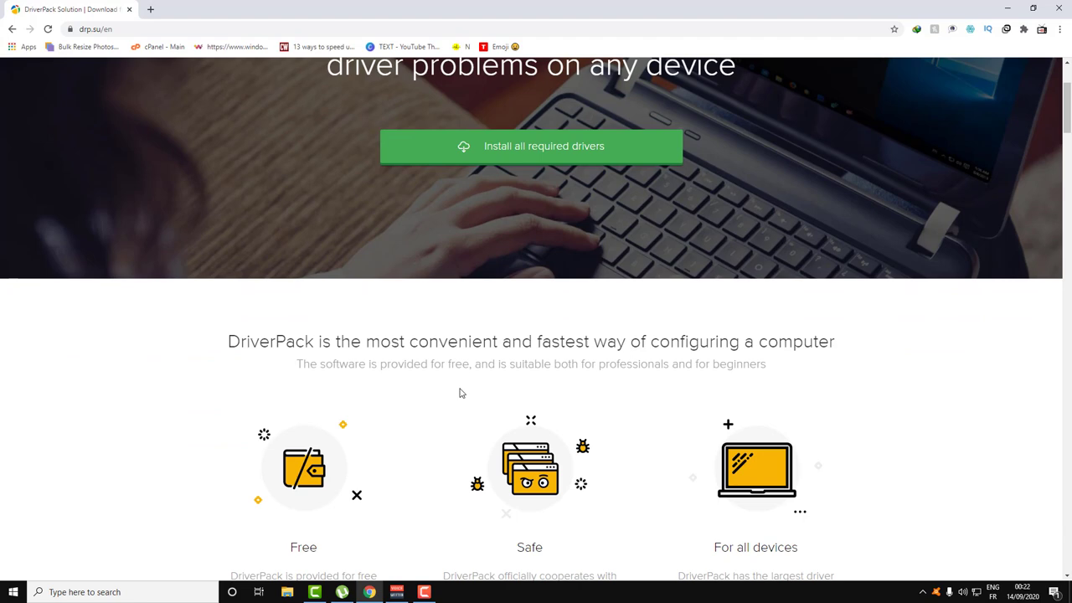
pyautogui.scroll(-1, 459, 392)
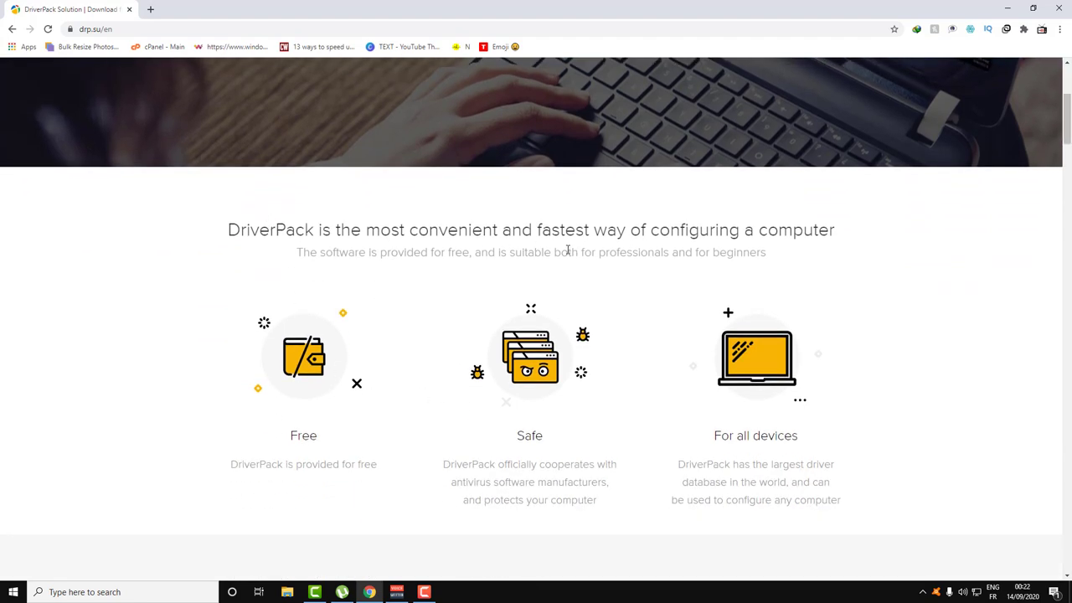
pyautogui.scroll(-2, 390, 279)
pyautogui.scroll(-1, 390, 279)
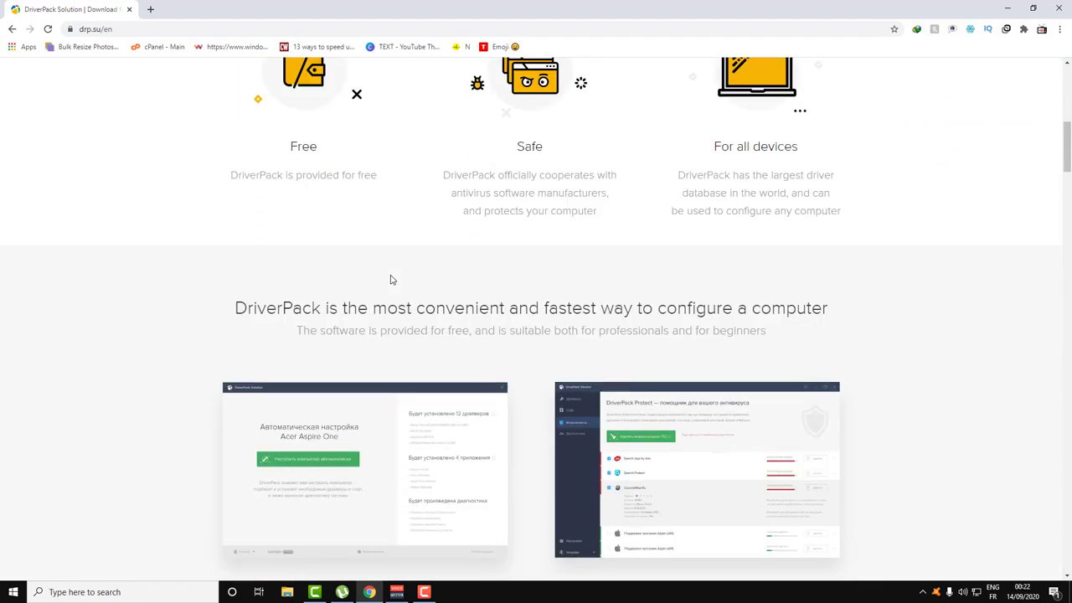
pyautogui.scroll(-5, 391, 279)
pyautogui.scroll(-3, 391, 278)
pyautogui.scroll(-3, 391, 279)
pyautogui.scroll(-2, 390, 279)
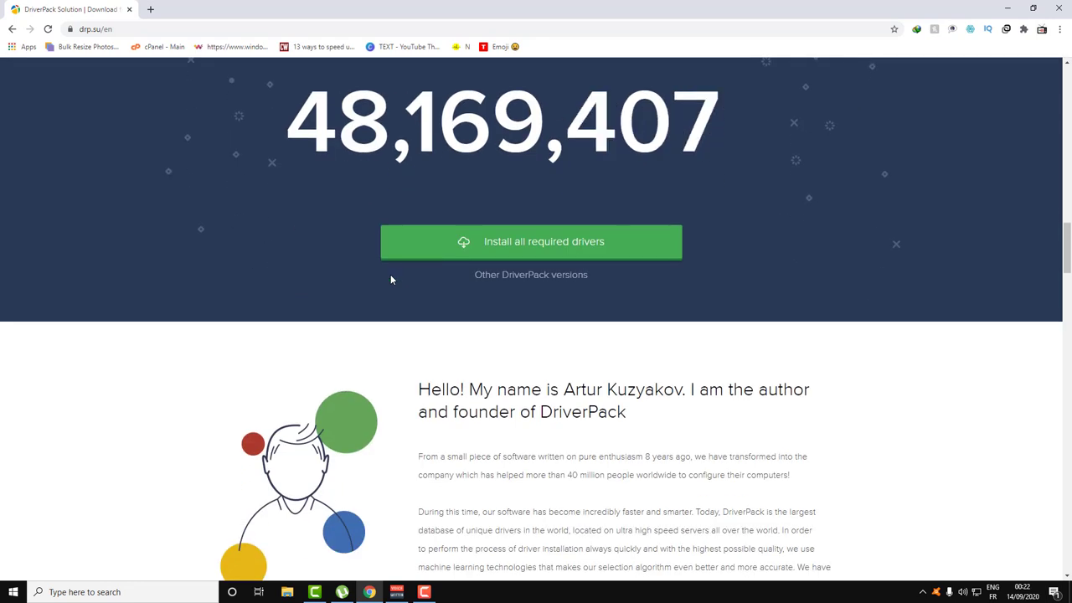
pyautogui.scroll(-1, 582, 386)
pyautogui.scroll(-4, 582, 386)
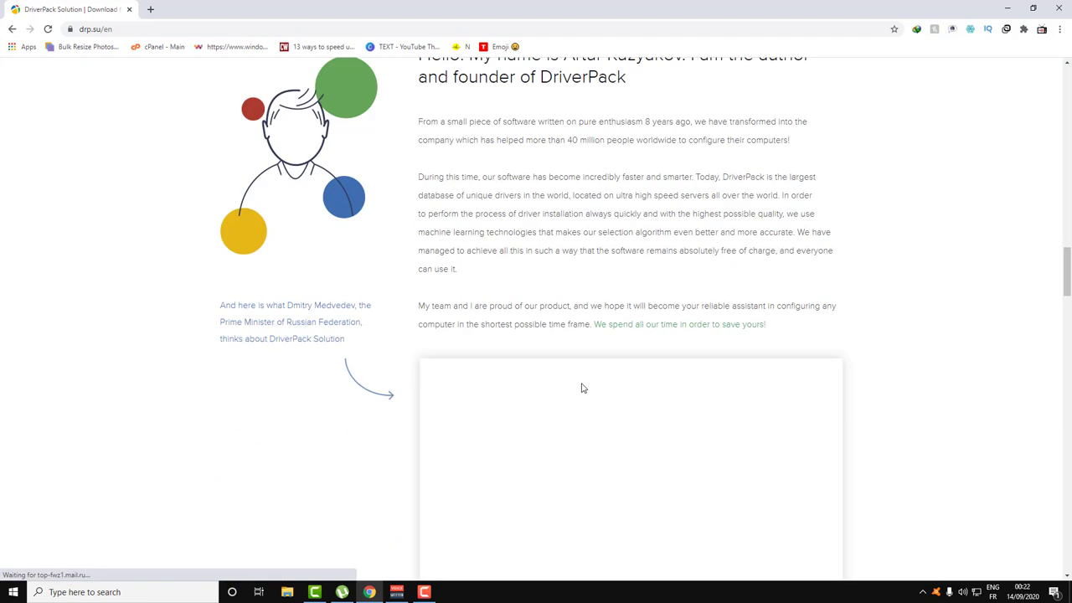
pyautogui.scroll(-3, 583, 388)
pyautogui.scroll(-4, 583, 388)
pyautogui.scroll(-6, 767, 388)
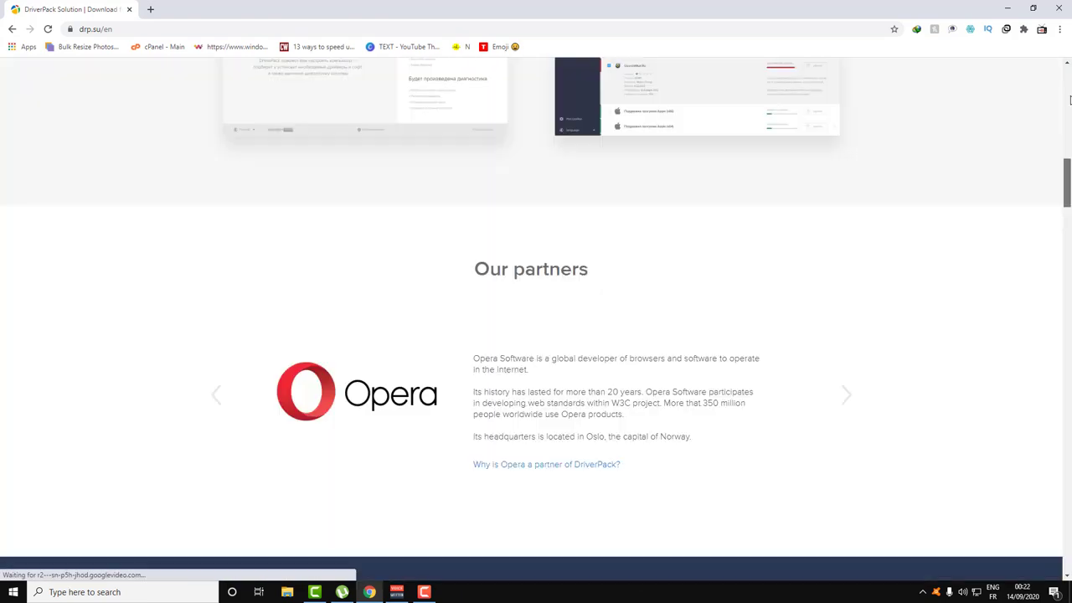
pyautogui.press('Home')
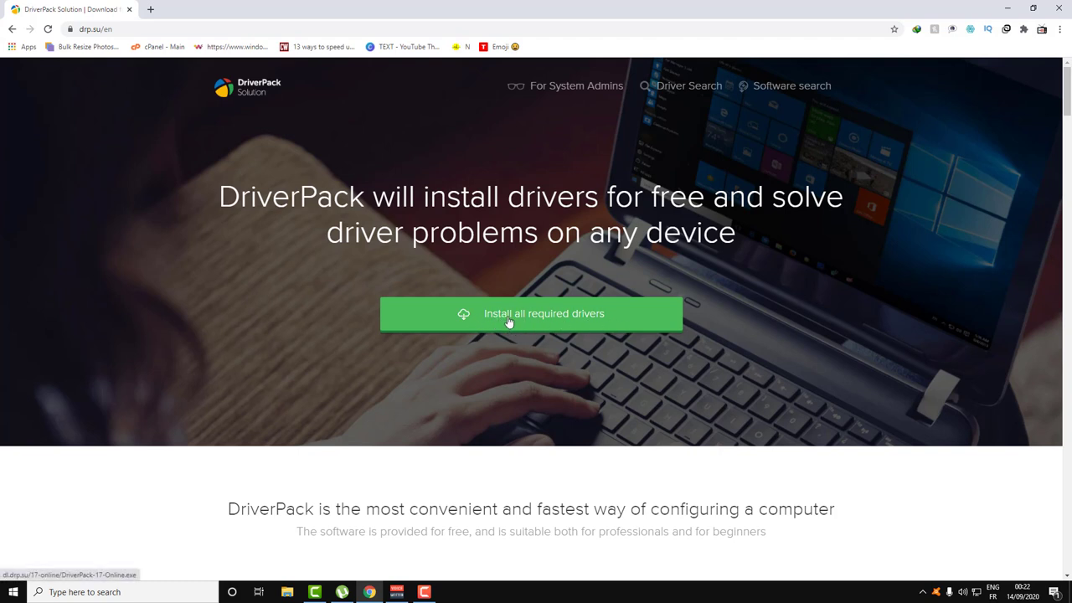
# Download the 6.44 MB DriverPack installer with IDM and run it.
pyautogui.click(551, 321)
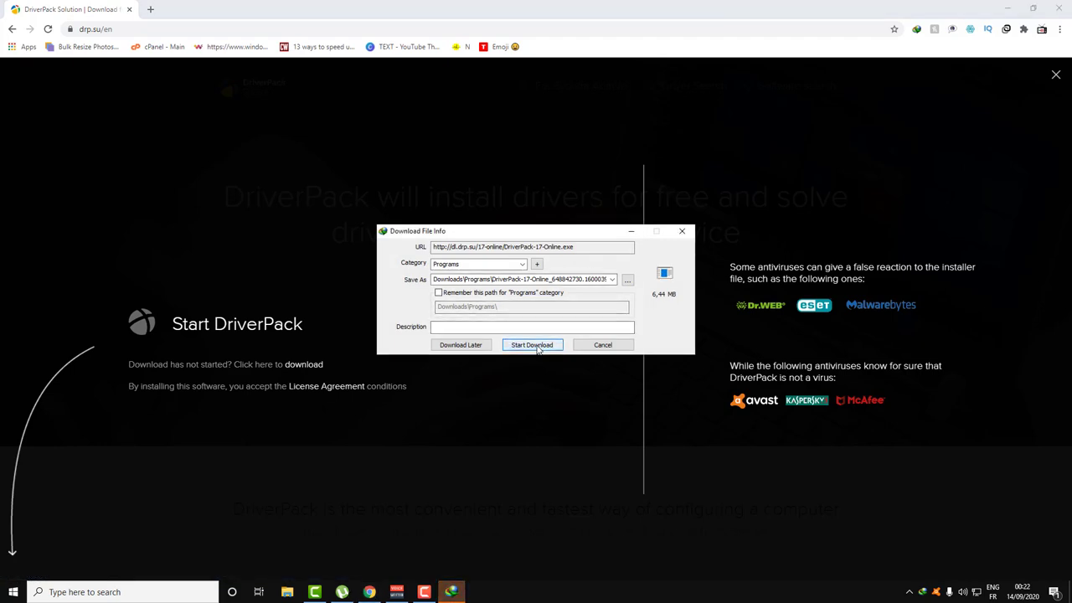
pyautogui.click(538, 347)
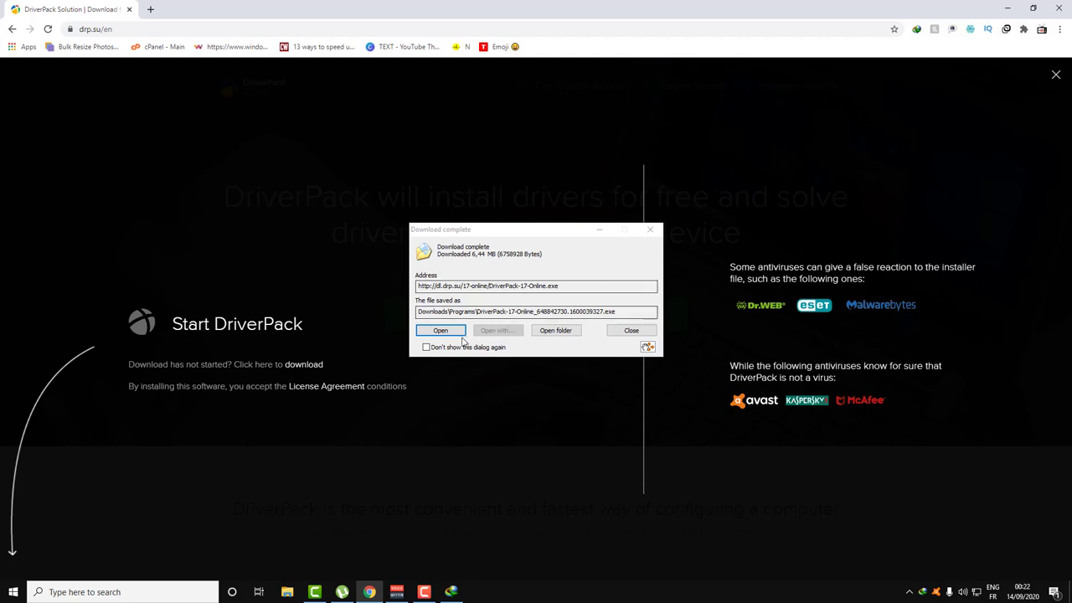
pyautogui.click(455, 331)
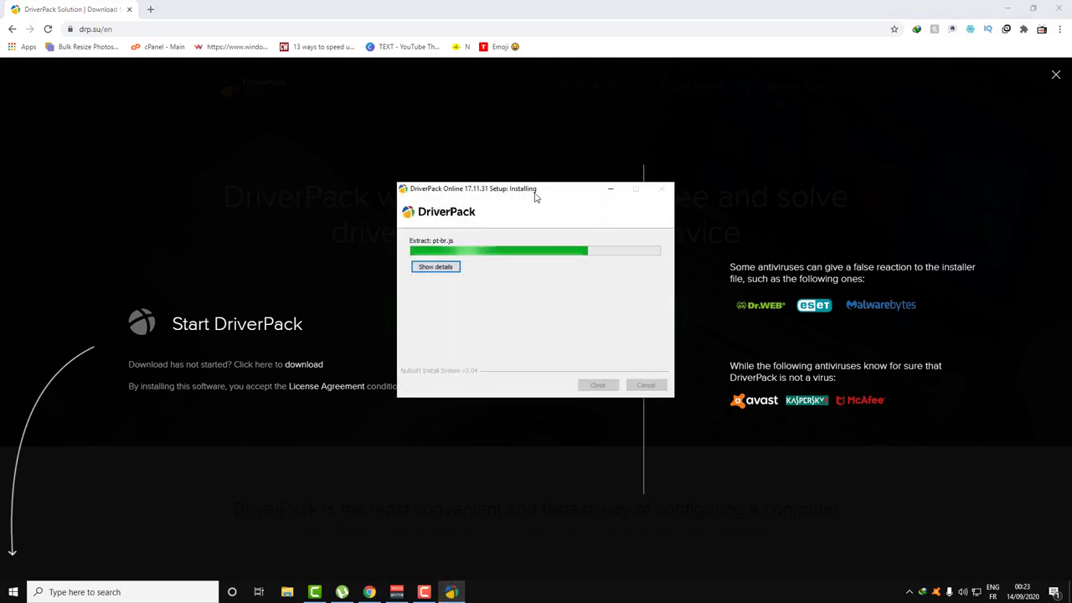
# Move the DriverPack setup window aside while DriverPack 2019 launches.
pyautogui.moveTo(534, 189)
pyautogui.mouseDown()
pyautogui.moveTo(383, 192)
pyautogui.moveTo(460, 159)
pyautogui.mouseUp()
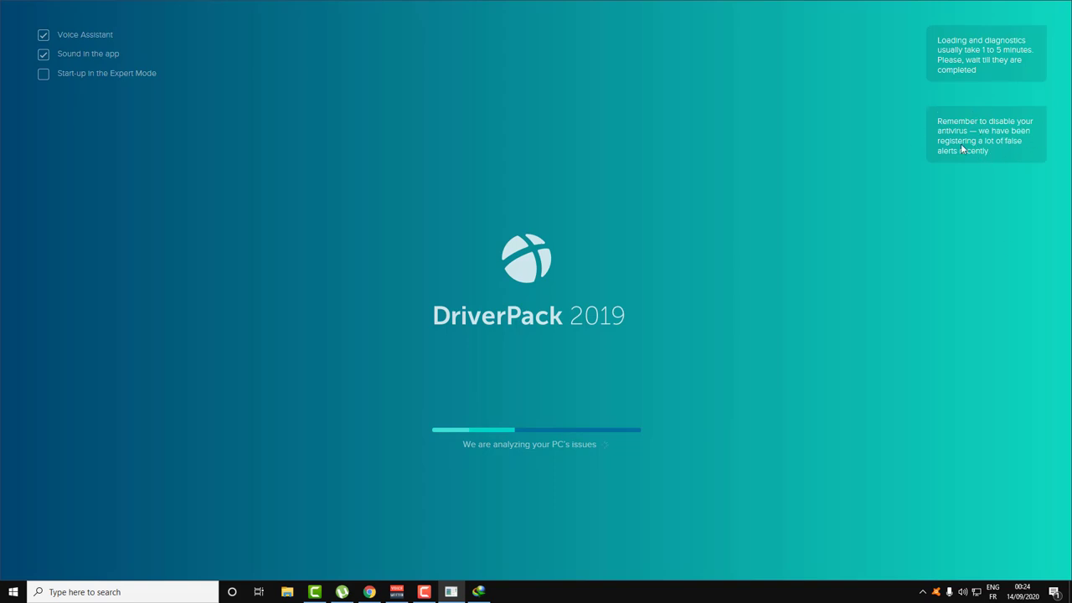
# Disable Avast shields for 10 minutes and continue the DriverPack installation.
pyautogui.rightClick(936, 591)
pyautogui.moveTo(985, 515)
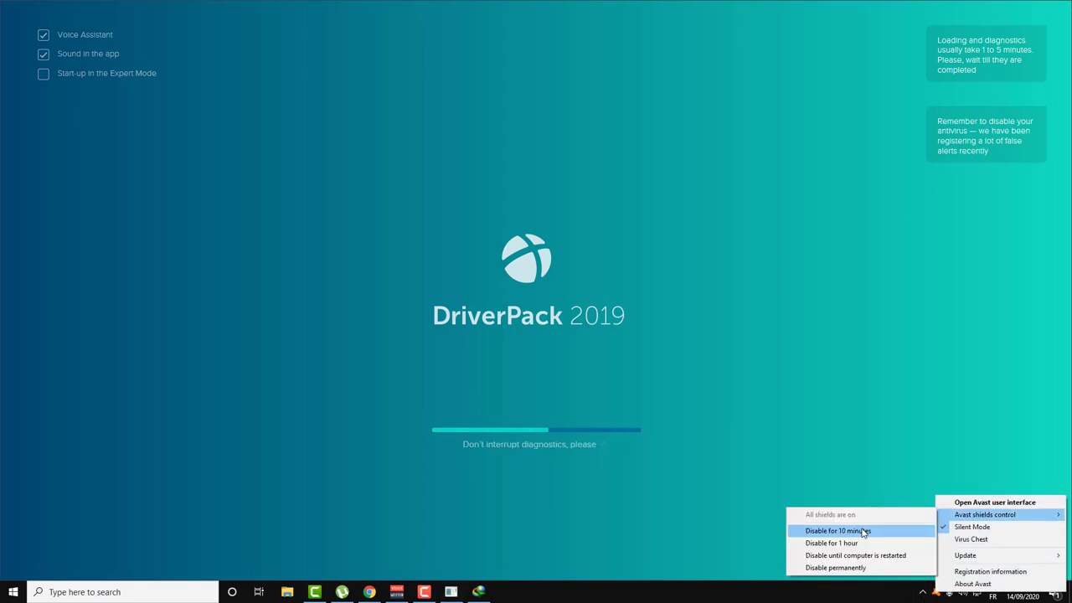
pyautogui.click(826, 527)
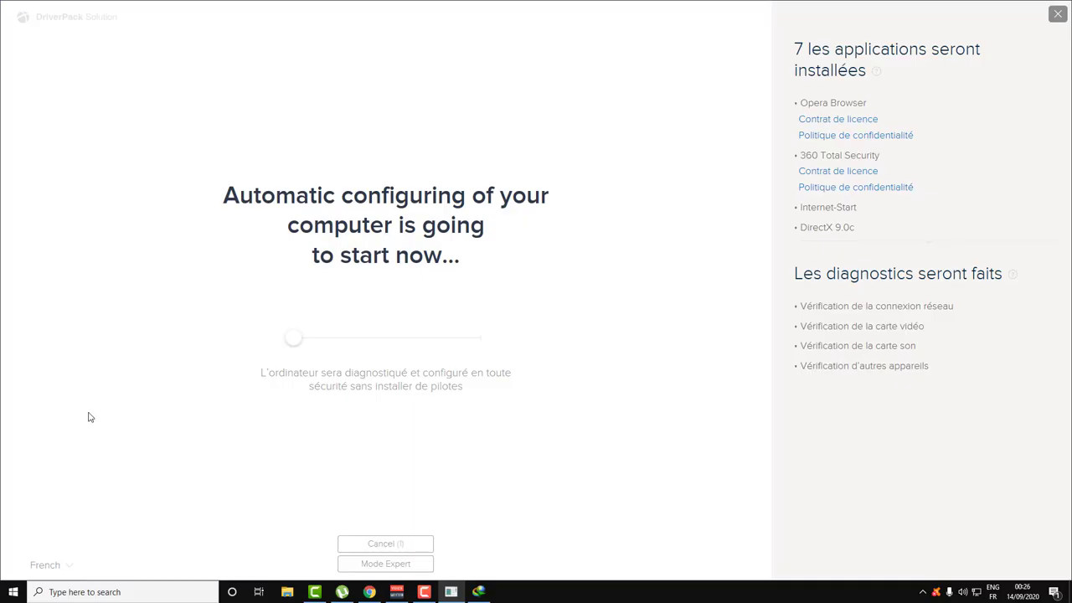
pyautogui.press('Escape')
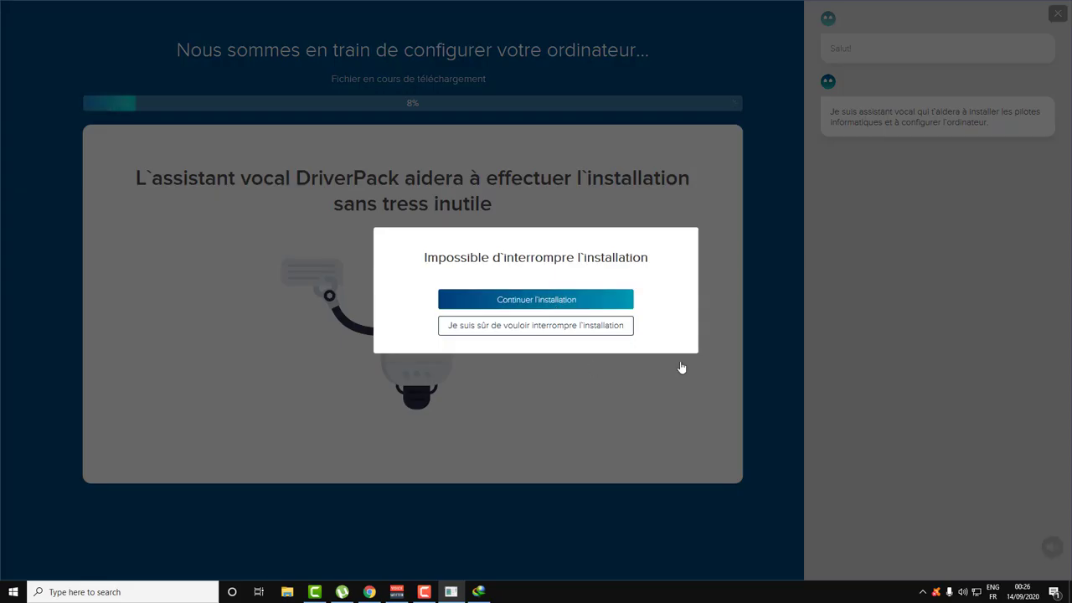
pyautogui.click(682, 368)
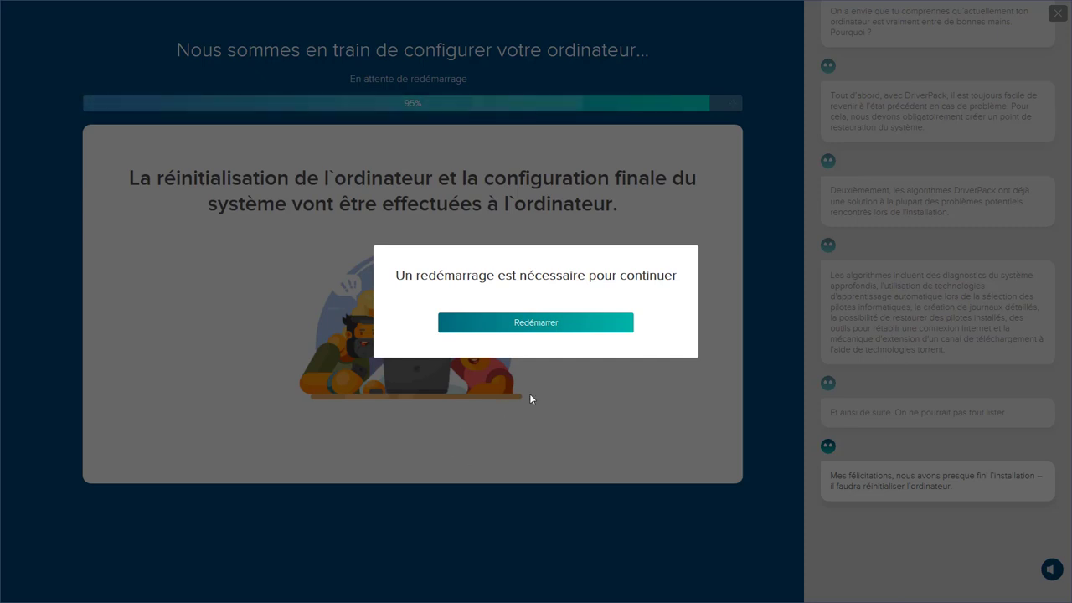
# Bring up the Windows Start menu over the DriverPack restart prompt.
pyautogui.press('super')
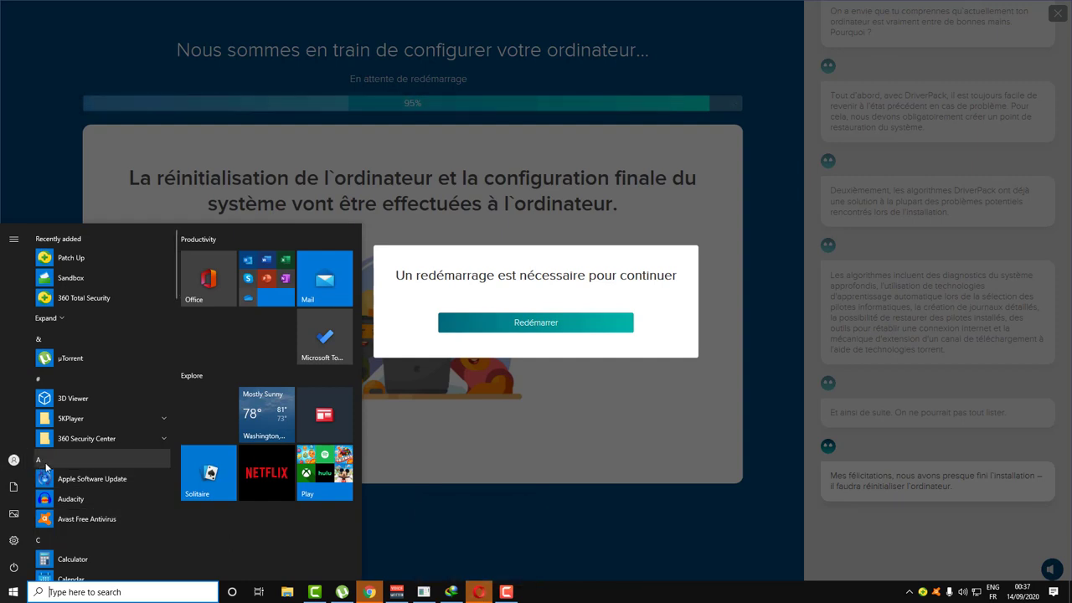
# Open Control Panel by searching 'contr' in the taskbar search.
pyautogui.click(92, 595)
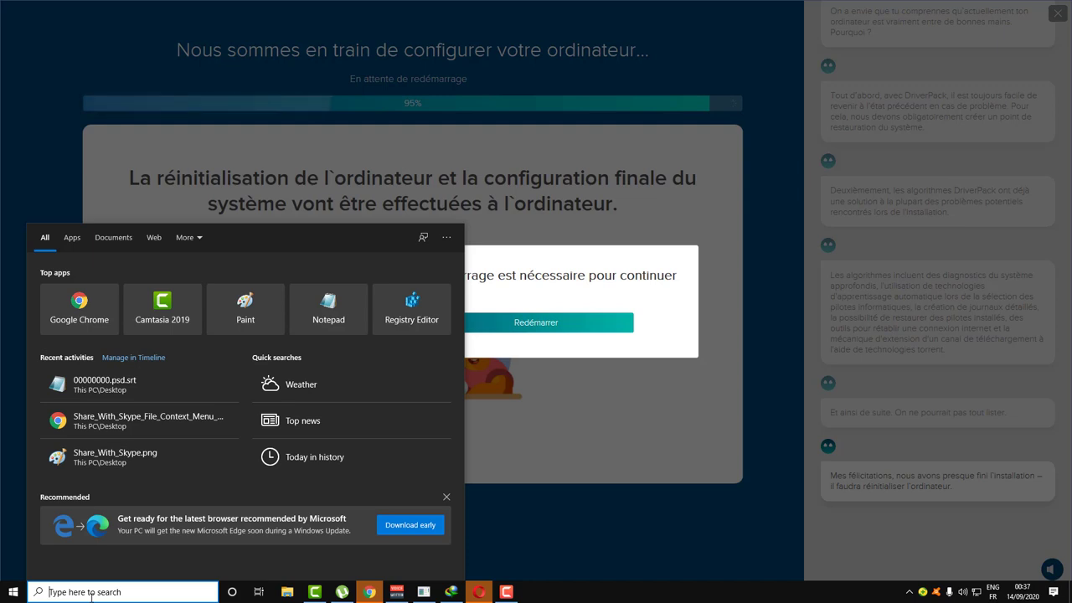
pyautogui.write('co')
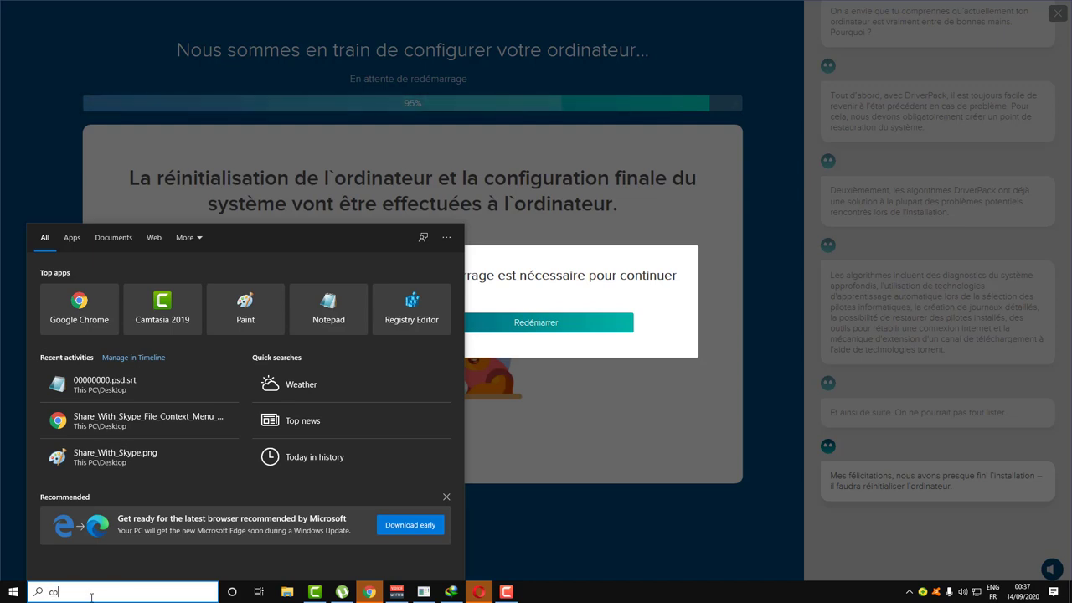
pyautogui.write('ntr')
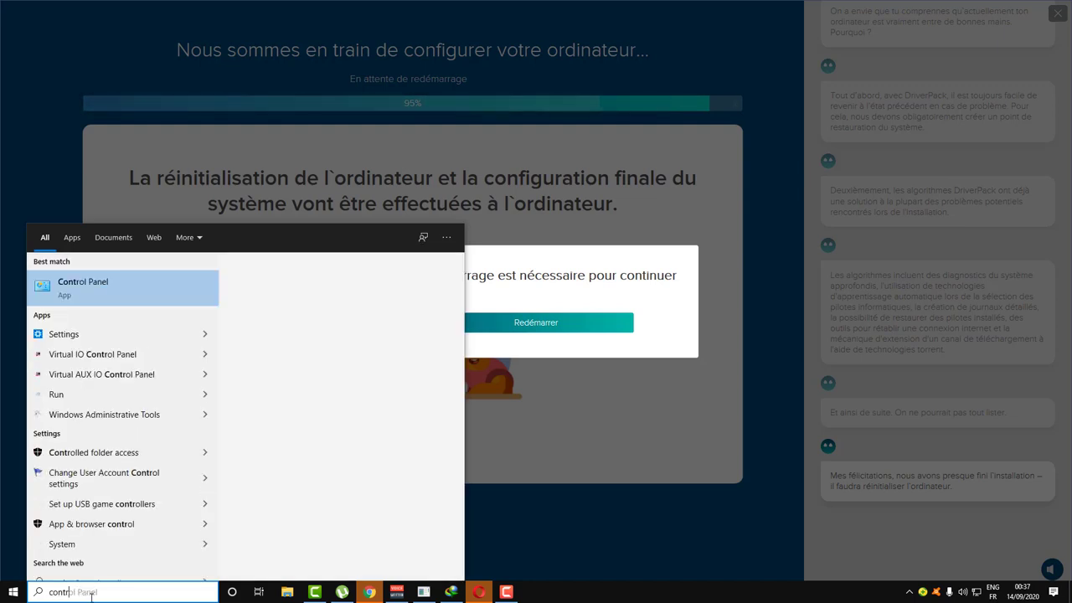
pyautogui.press('Escape')
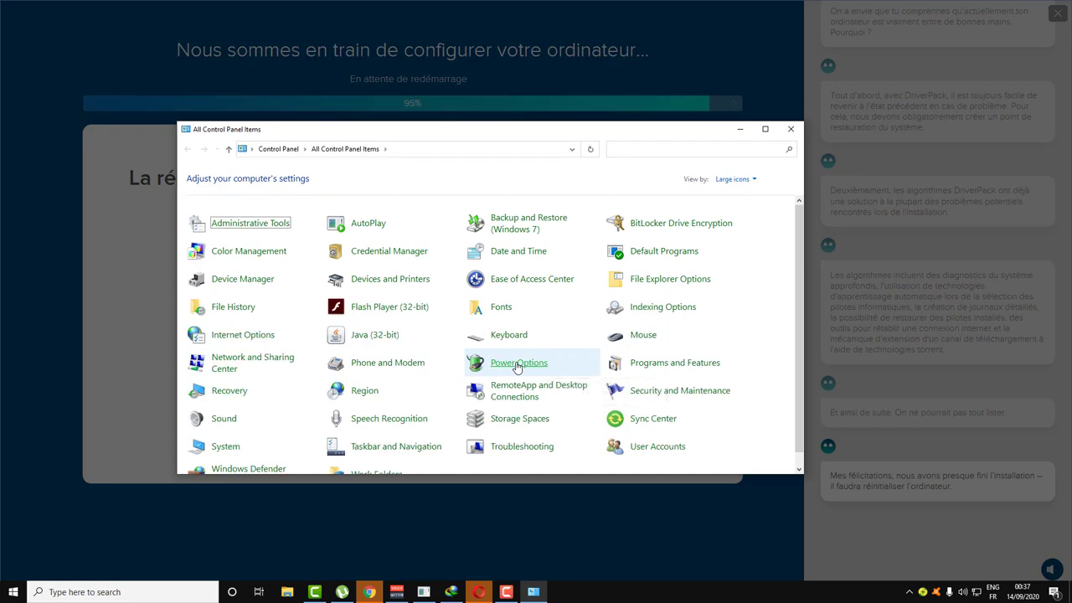
# Open Programs and Features from All Control Panel Items.
pyautogui.click(645, 367)
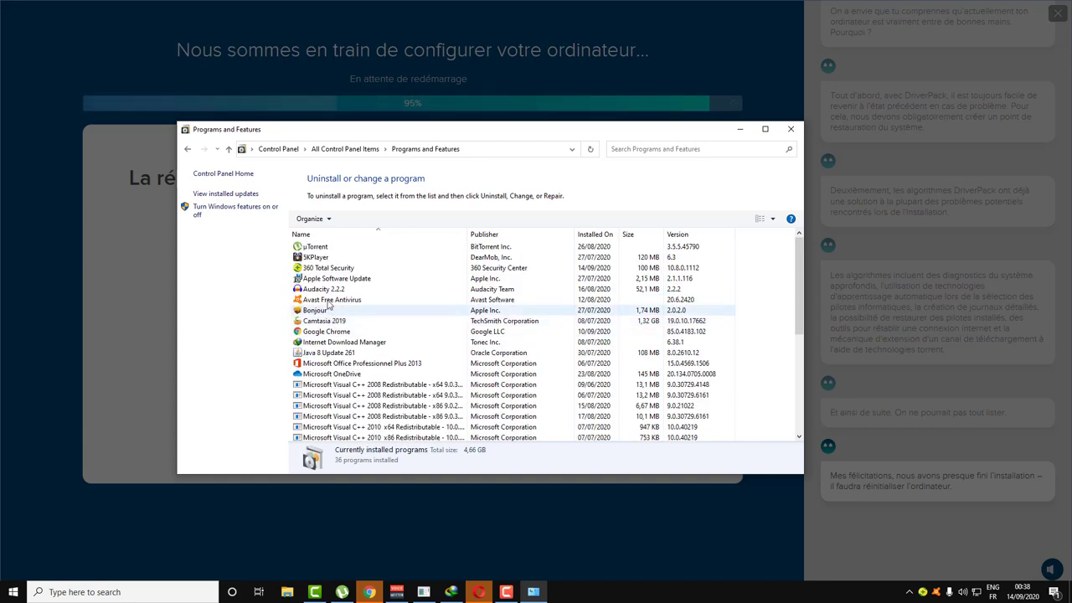
# Select 360 Total Security in the installed programs list and choose Uninstall/Change.
pyautogui.click(328, 272)
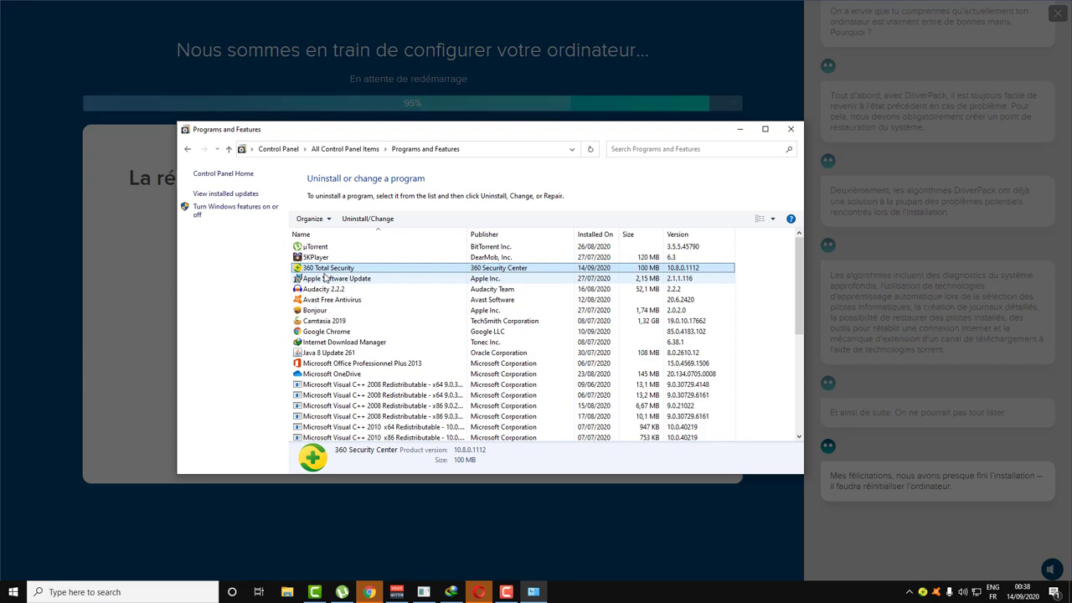
pyautogui.scroll(-1, 360, 281)
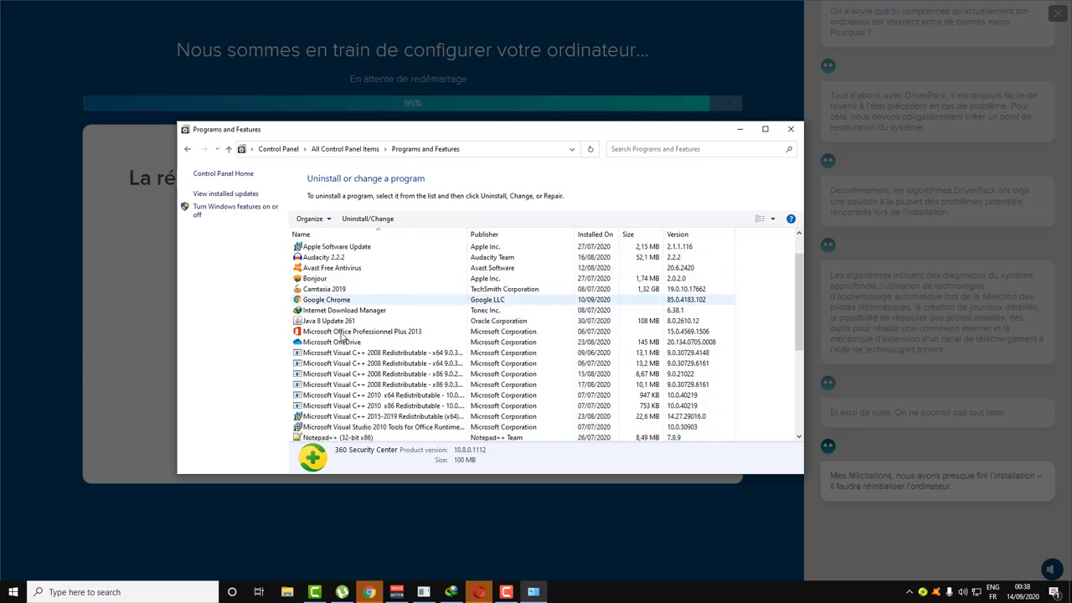
pyautogui.scroll(-1, 352, 305)
pyautogui.scroll(-2, 344, 331)
pyautogui.scroll(-1, 341, 337)
pyautogui.scroll(-1, 341, 337)
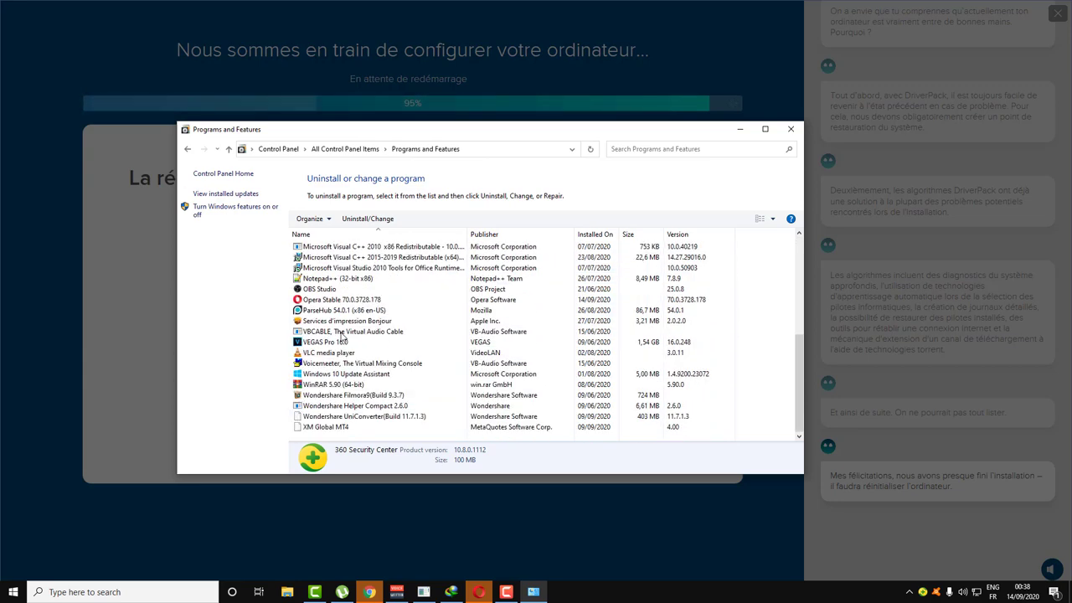
pyautogui.scroll(1, 323, 352)
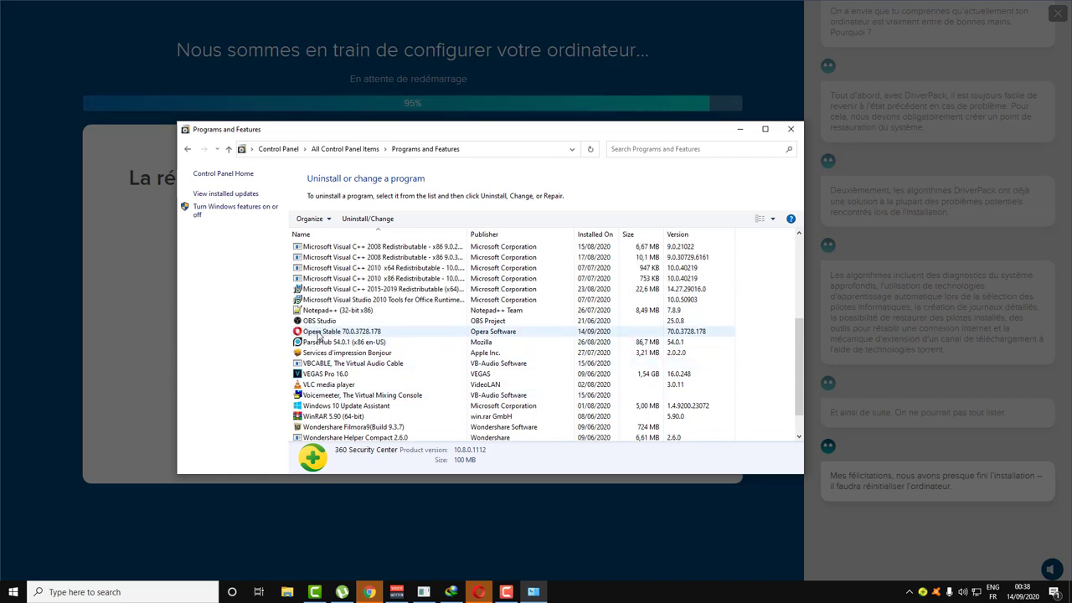
pyautogui.scroll(4, 351, 318)
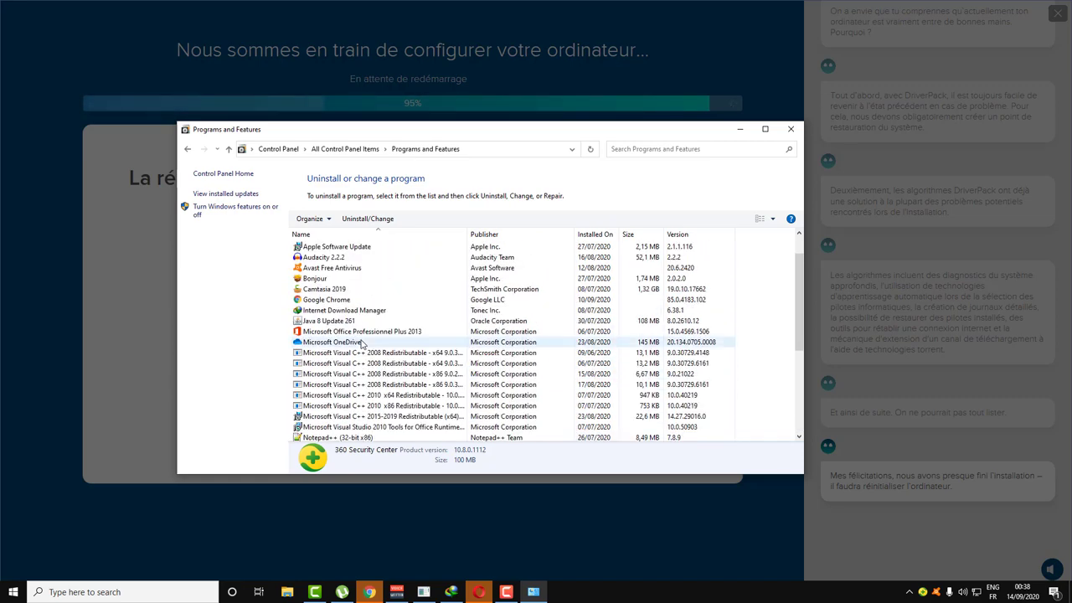
pyautogui.scroll(1, 319, 276)
pyautogui.rightClick(310, 271)
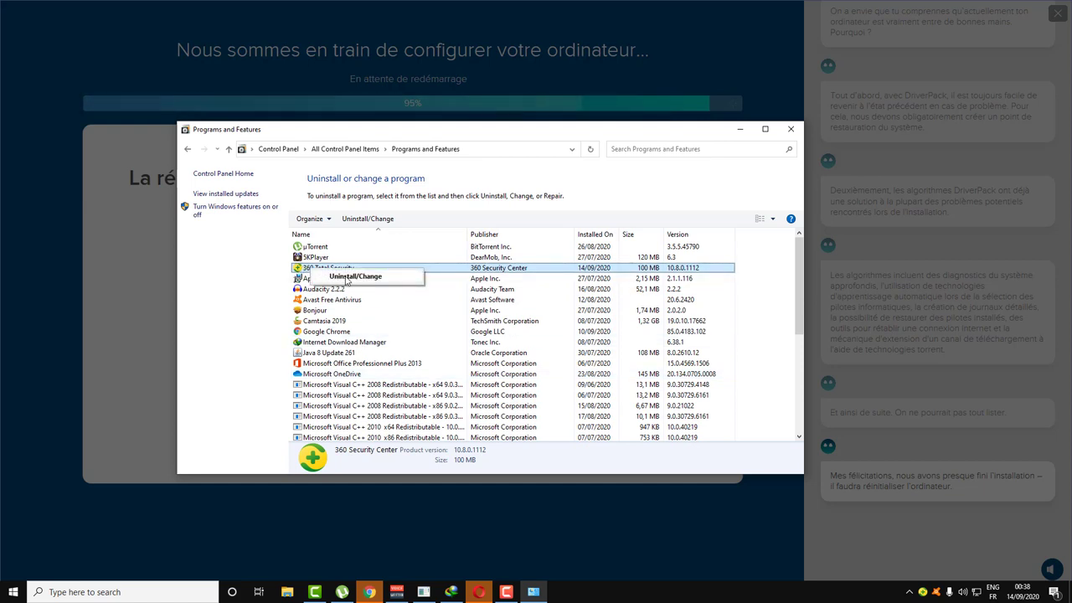
pyautogui.click(347, 282)
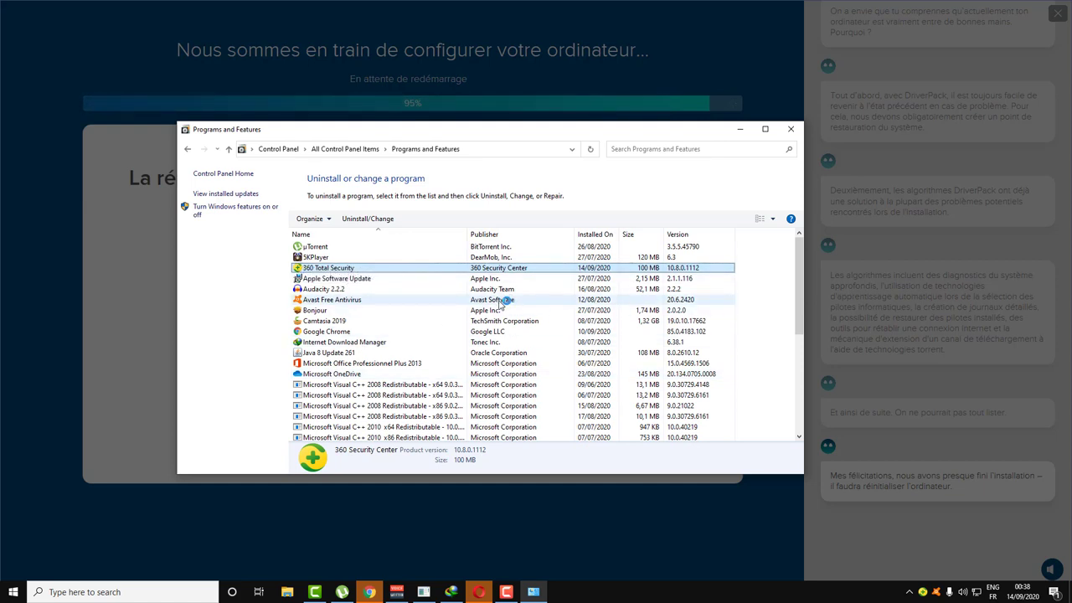